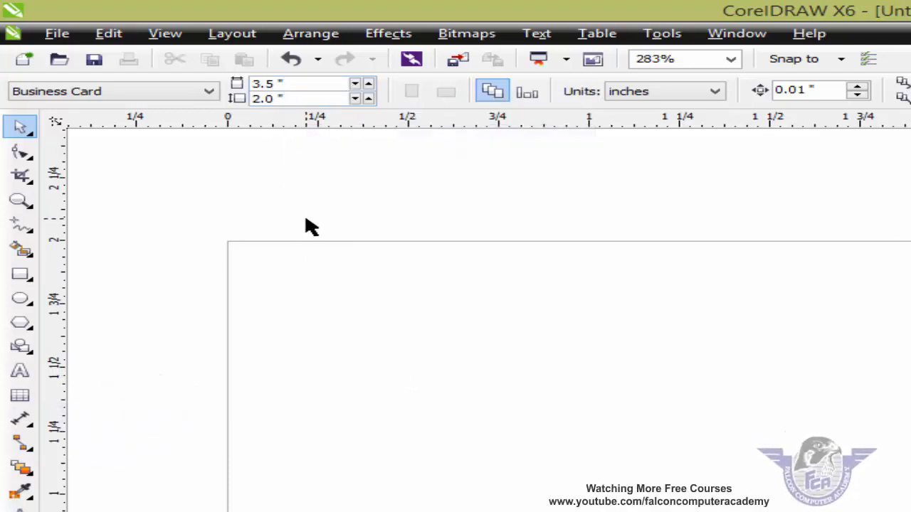
Create a page-sized rectangle and resize it to 3.25 by 1.75 inches, centred on the business card page.
{"action": "left_click", "coordinate": [21, 276]}
{"action": "double_click", "coordinate": [20, 276]}
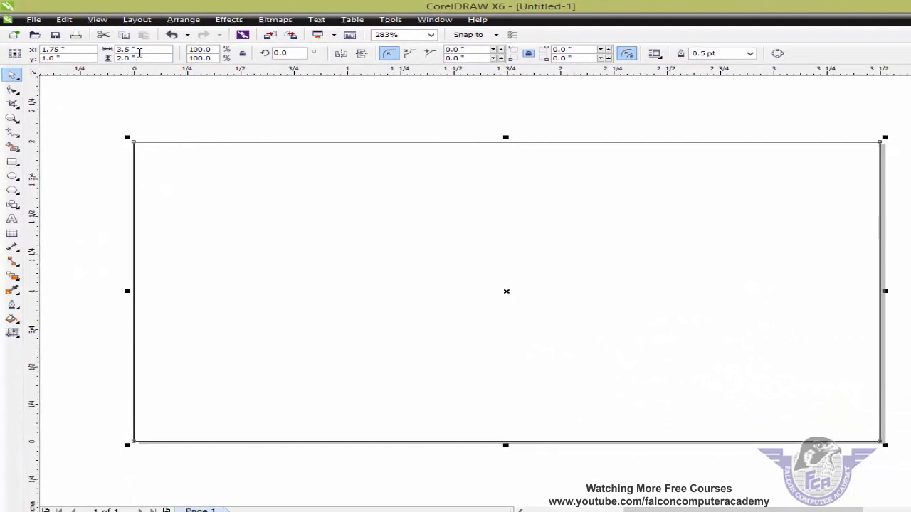
{"action": "double_click", "coordinate": [125, 49]}
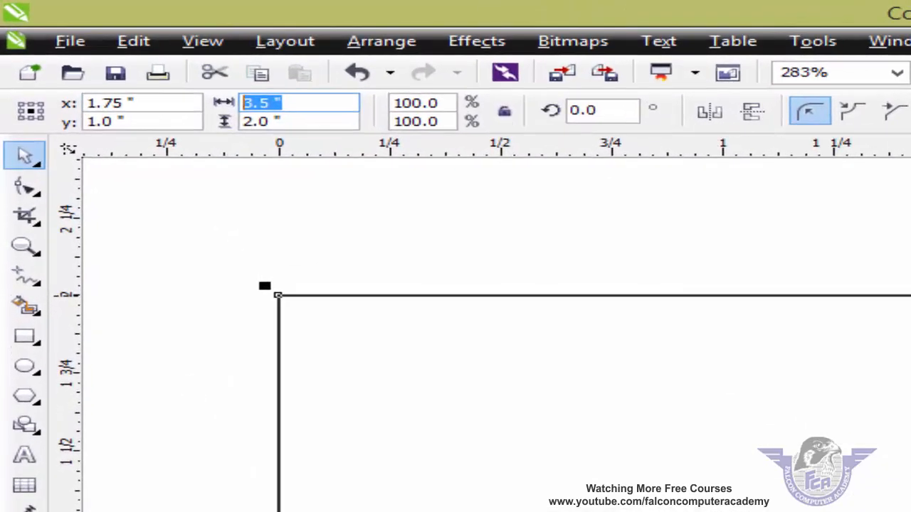
{"action": "type", "text": "3.25"}
{"action": "key", "text": "Tab"}
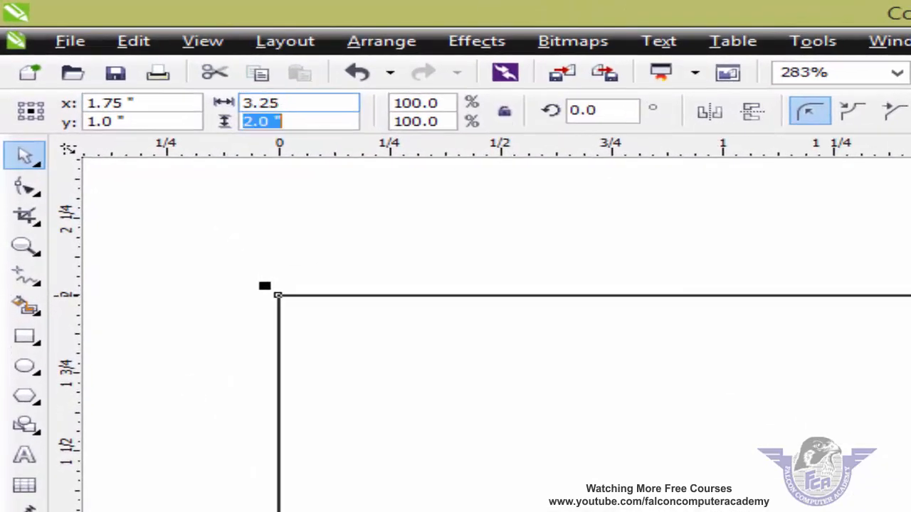
{"action": "type", "text": "1.75"}
{"action": "key", "text": "Return"}
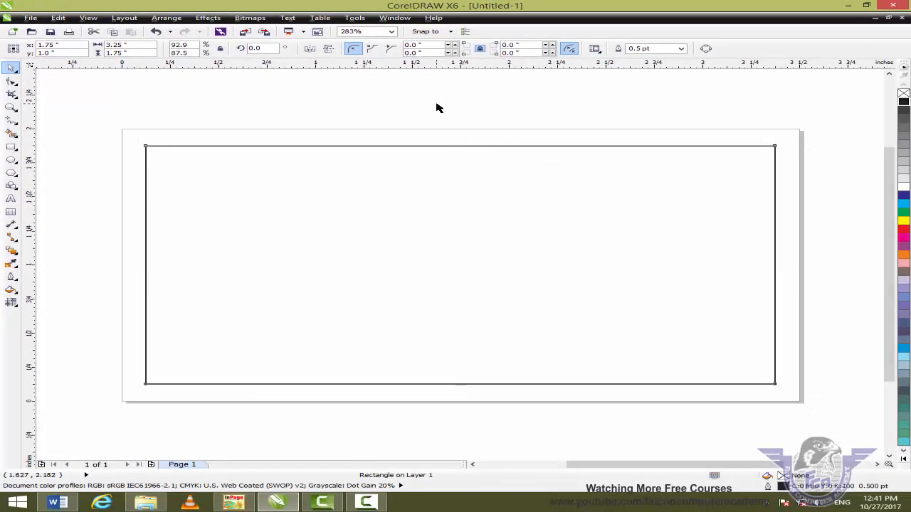
{"action": "left_click", "coordinate": [438, 108]}
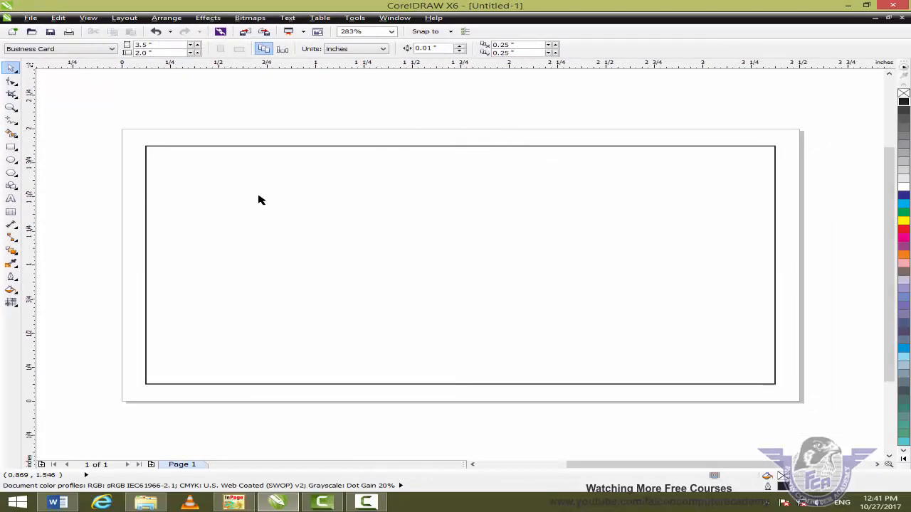
Make a copy of the card rectangle narrowed to about 0.928 inches wide, kept against its right edge.
{"action": "left_click", "coordinate": [163, 147]}
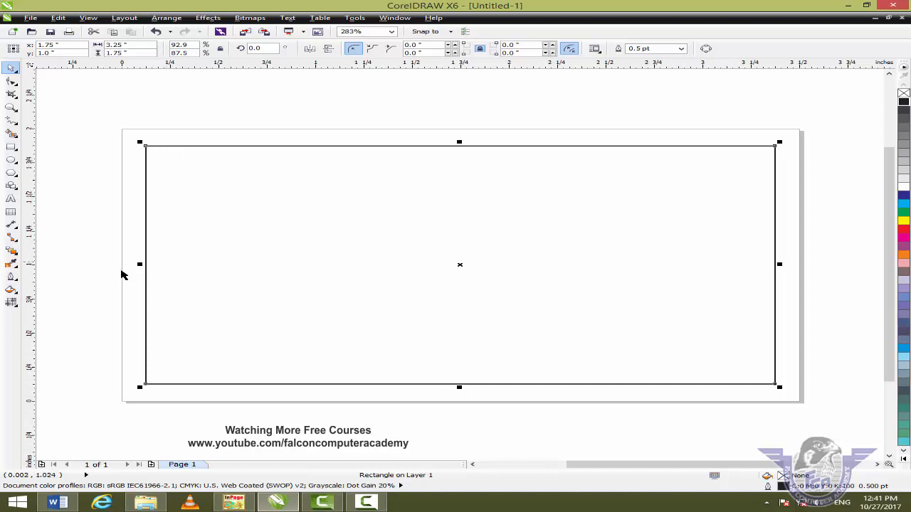
{"action": "left_click_drag", "start_coordinate": [143, 264], "coordinate": [590, 273]}
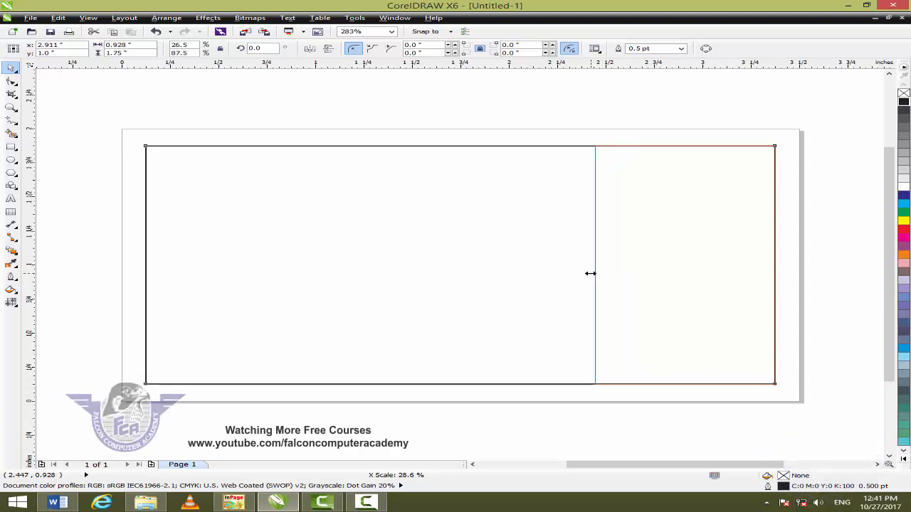
{"action": "left_click_drag", "start_coordinate": [590, 274], "coordinate": [590, 273]}
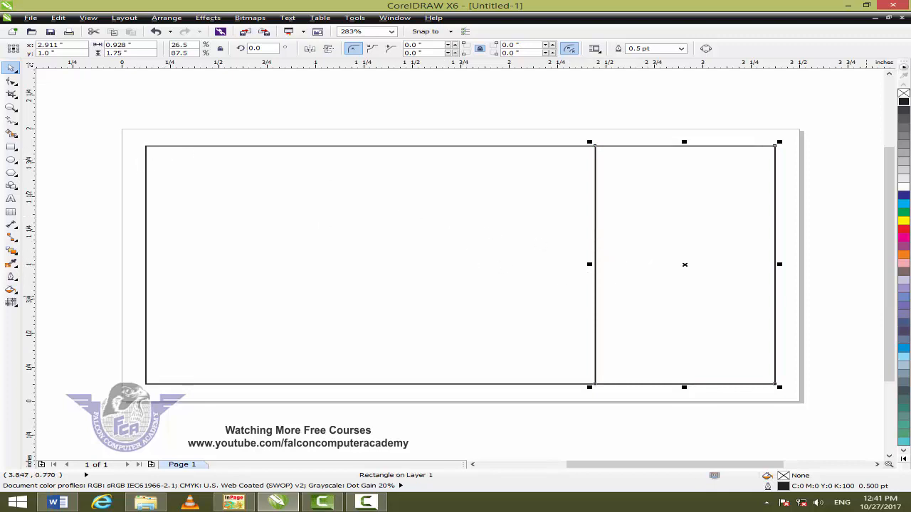
Fill the narrow right-hand rectangle with purple (C:40 M:100 Y:0 K:0) and remove its outline.
{"action": "left_click", "coordinate": [902, 456]}
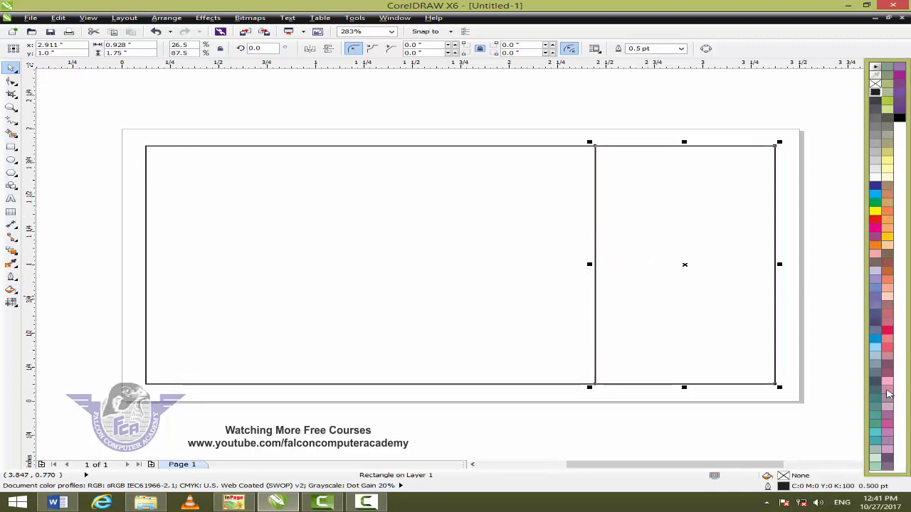
{"action": "left_click", "coordinate": [899, 118]}
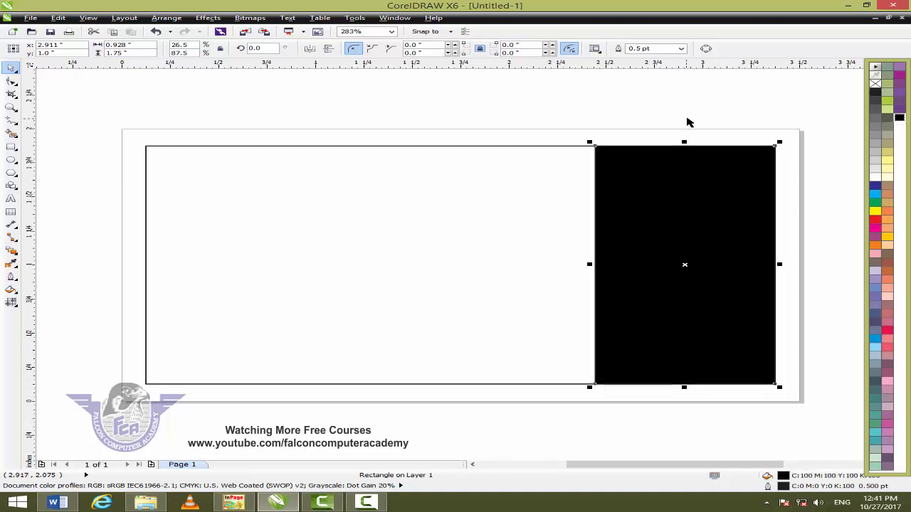
{"action": "left_click", "coordinate": [898, 76]}
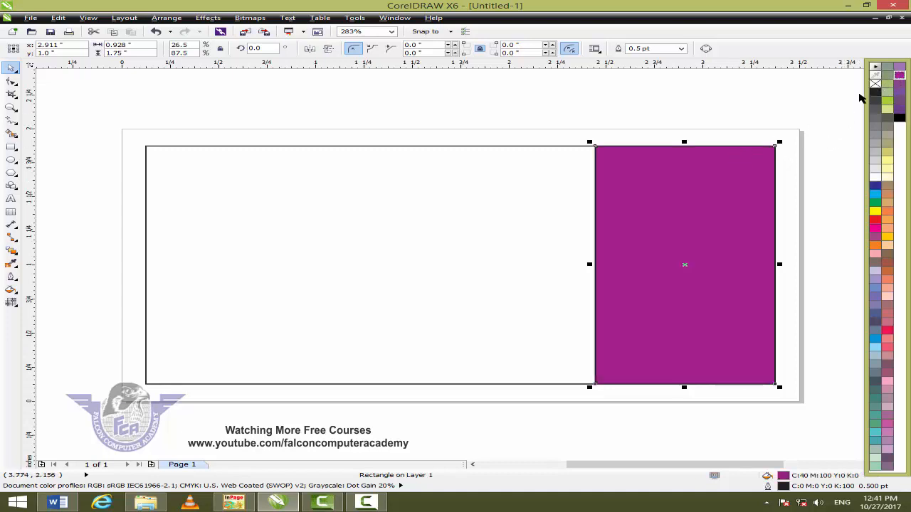
{"action": "right_click", "coordinate": [875, 86]}
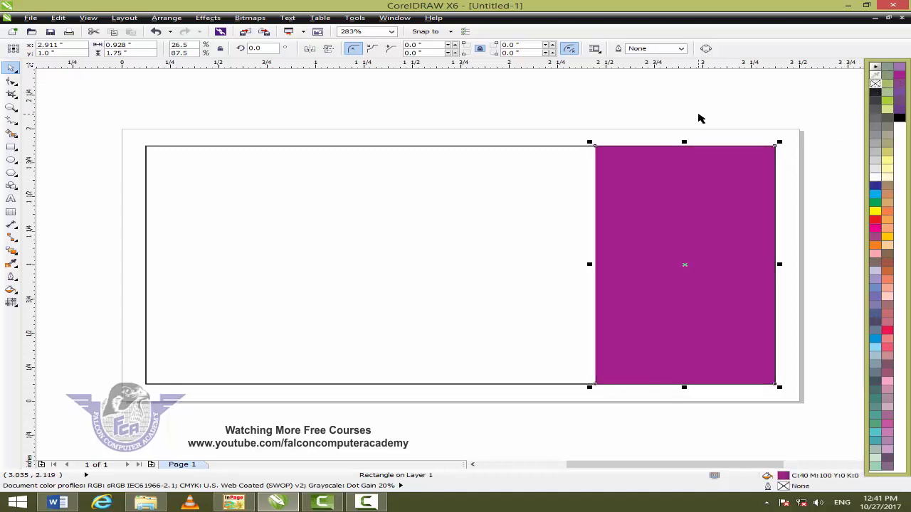
{"action": "left_click", "coordinate": [698, 117]}
Make a copy of the purple panel squashed to about 0.165 inches tall, fill it black and move it into the panel's upper half.
{"action": "left_click", "coordinate": [681, 198]}
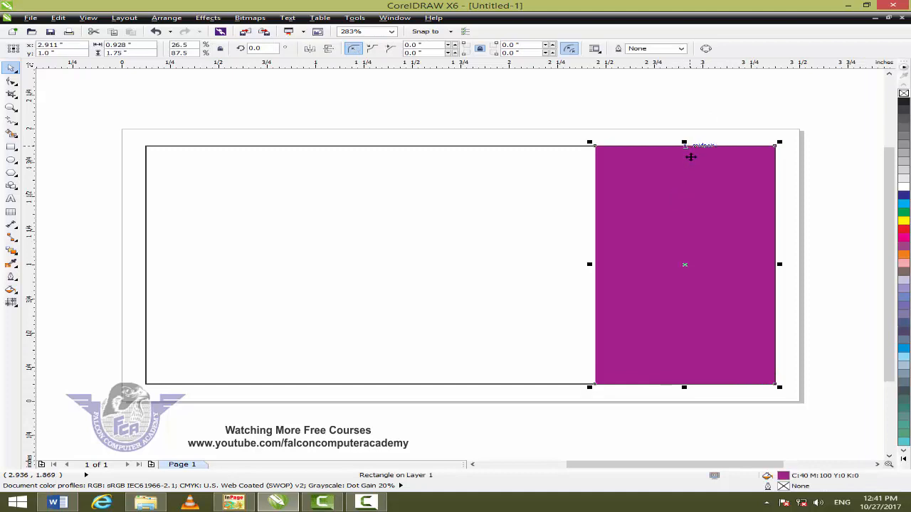
{"action": "left_click_drag", "start_coordinate": [686, 141], "coordinate": [695, 249]}
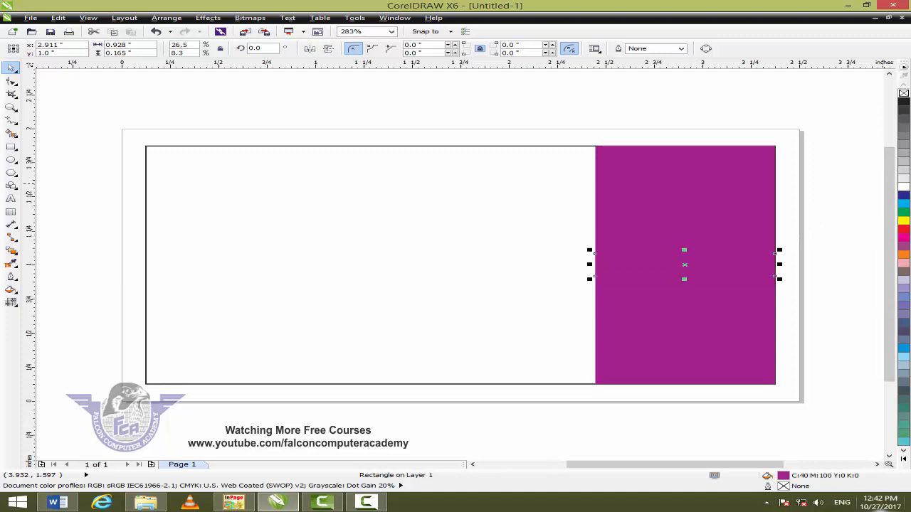
{"action": "left_click", "coordinate": [903, 459]}
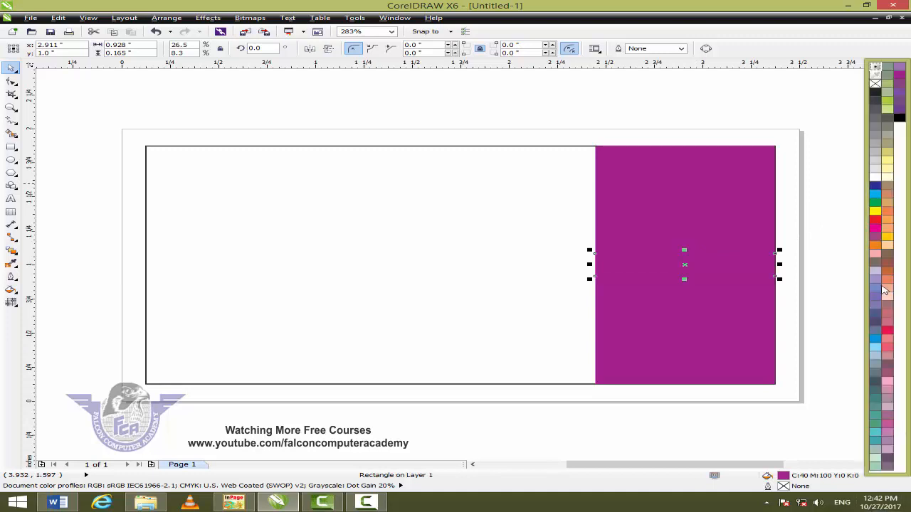
{"action": "left_click", "coordinate": [898, 118]}
{"action": "left_click_drag", "start_coordinate": [715, 267], "coordinate": [714, 221]}
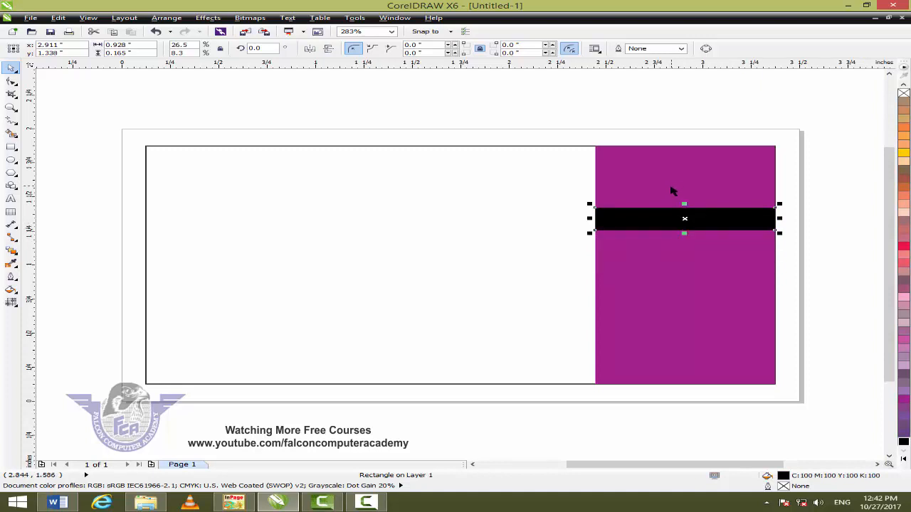
Convert the black strip to curves and cut a pointed notch into its left end by pulling a new mid-edge node inward.
{"action": "key", "text": "z"}
{"action": "left_click_drag", "start_coordinate": [516, 138], "coordinate": [809, 281]}
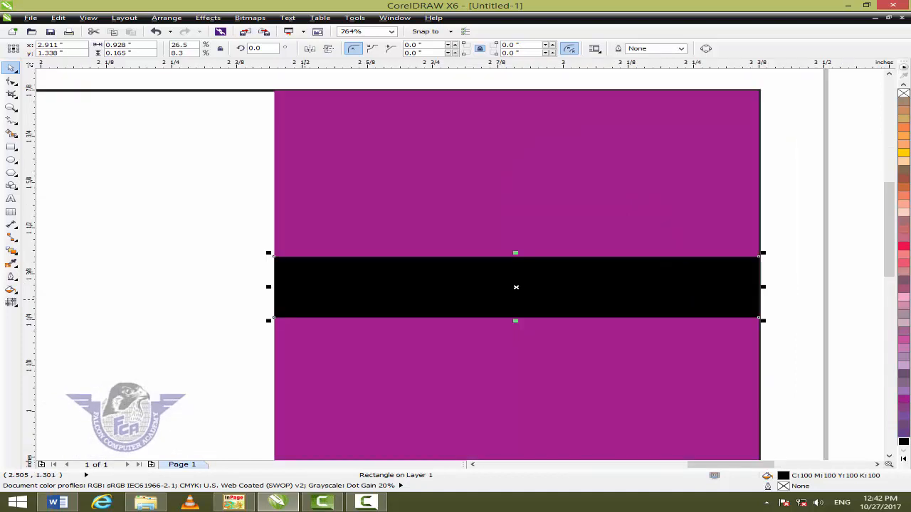
{"action": "key", "text": "ctrl+q"}
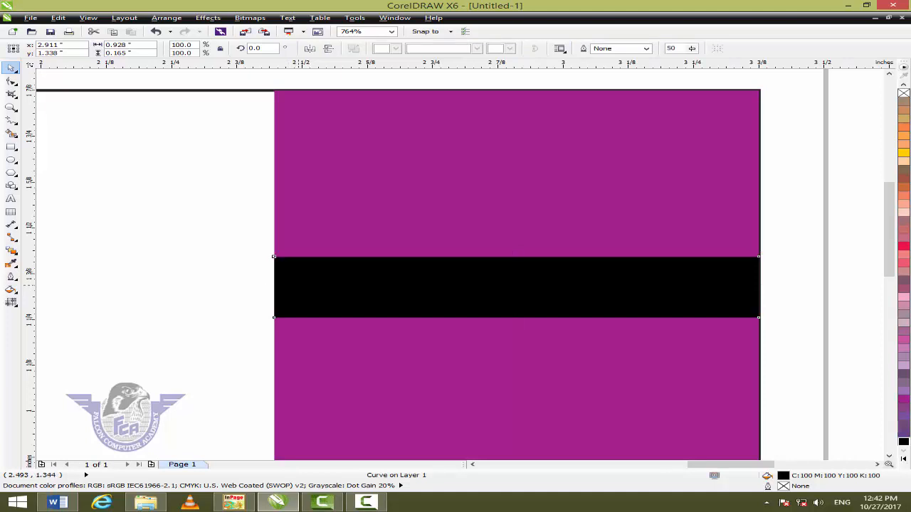
{"action": "key", "text": "F10"}
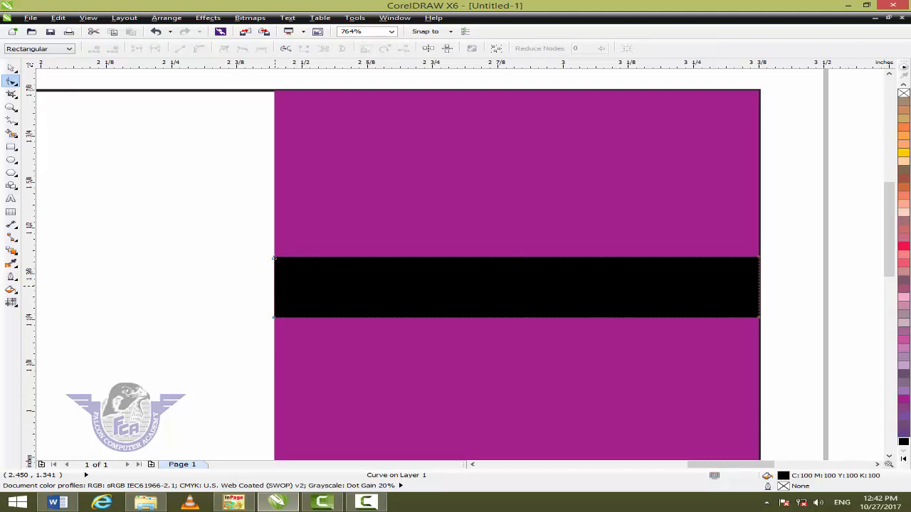
{"action": "double_click", "coordinate": [274, 287]}
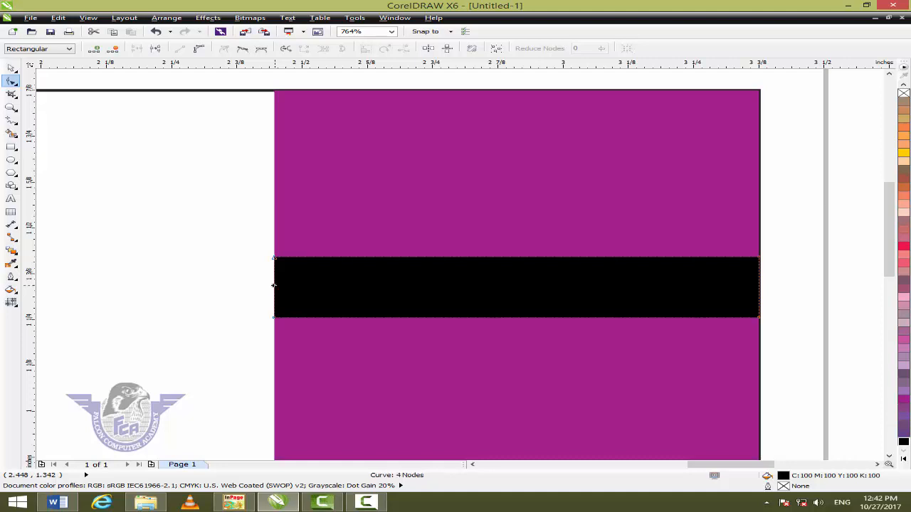
{"action": "left_click_drag", "start_coordinate": [274, 287], "coordinate": [318, 289]}
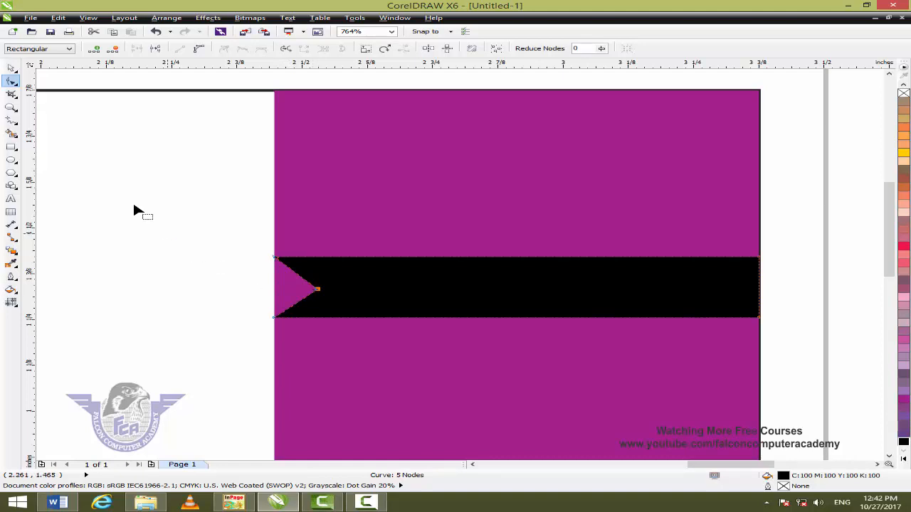
{"action": "left_click", "coordinate": [11, 67]}
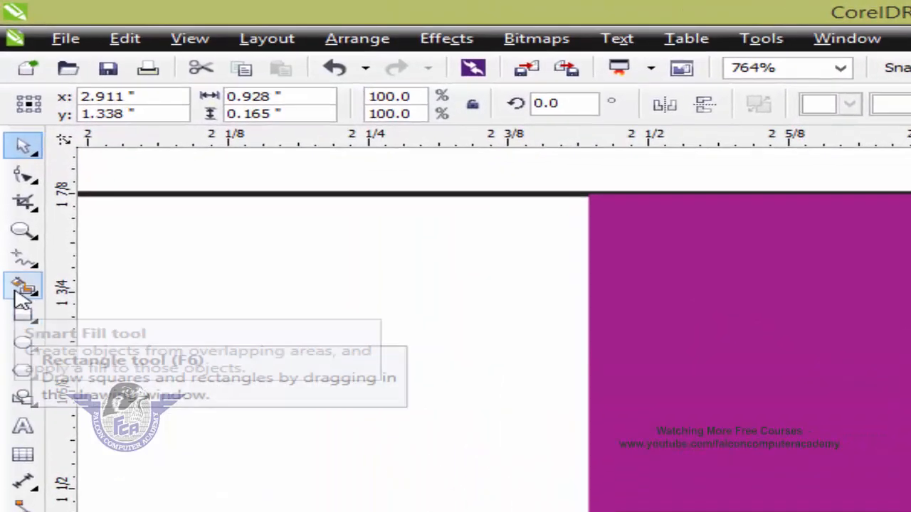
Fill the triangular notch at the black strip's left end with white using the Smart Fill tool.
{"action": "left_click", "coordinate": [24, 243]}
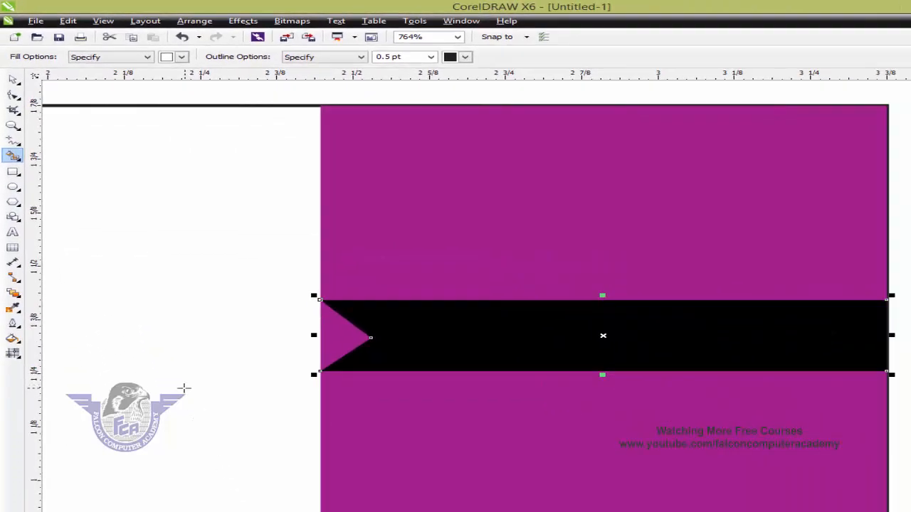
{"action": "left_click", "coordinate": [183, 56]}
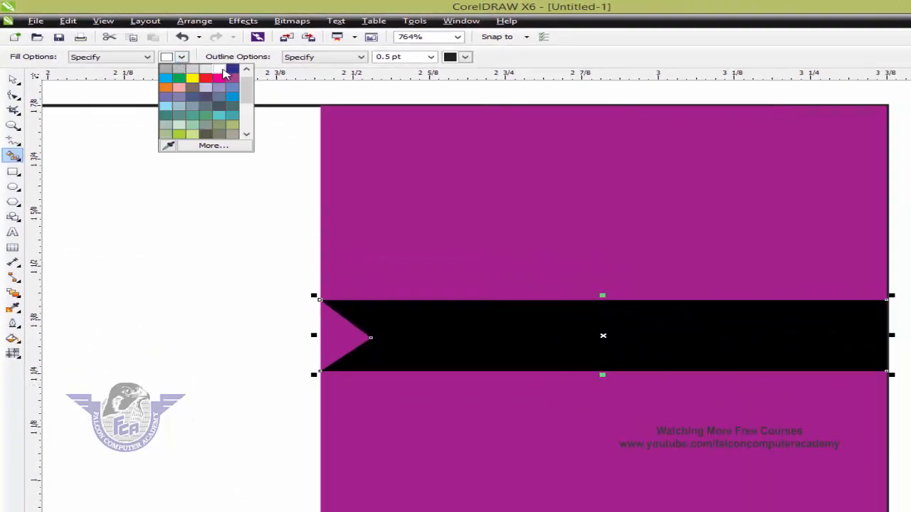
{"action": "left_click", "coordinate": [228, 76]}
{"action": "left_click", "coordinate": [350, 315]}
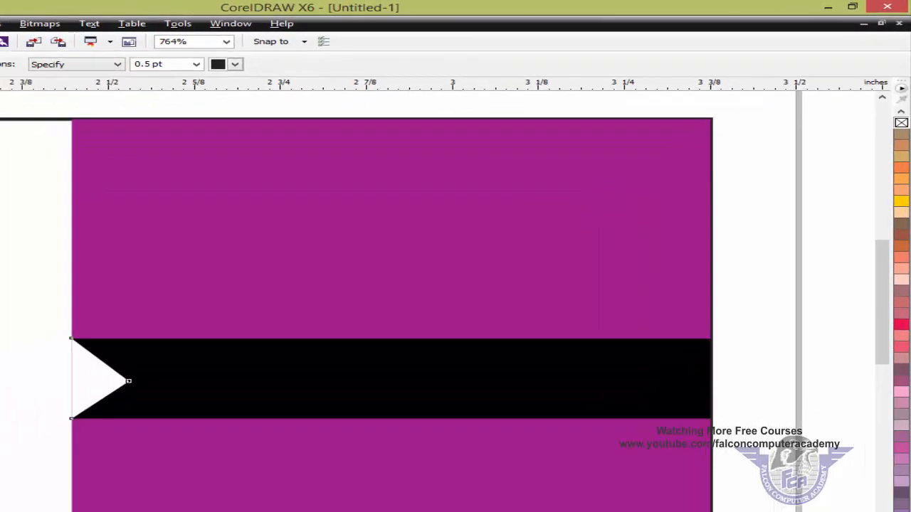
{"action": "left_click", "coordinate": [759, 308]}
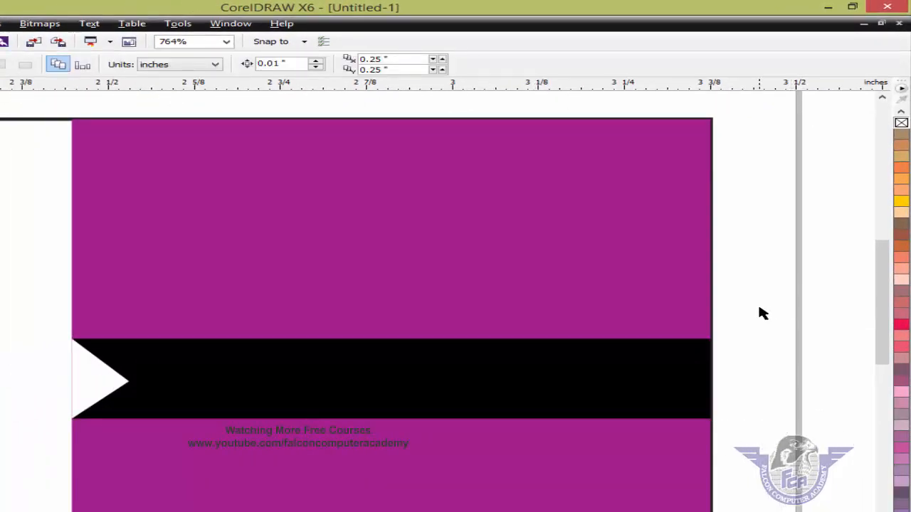
Group the black strip with its white triangle and place a copy just below it, leaving a narrow purple gap.
{"action": "left_click_drag", "start_coordinate": [760, 311], "coordinate": [3, 453]}
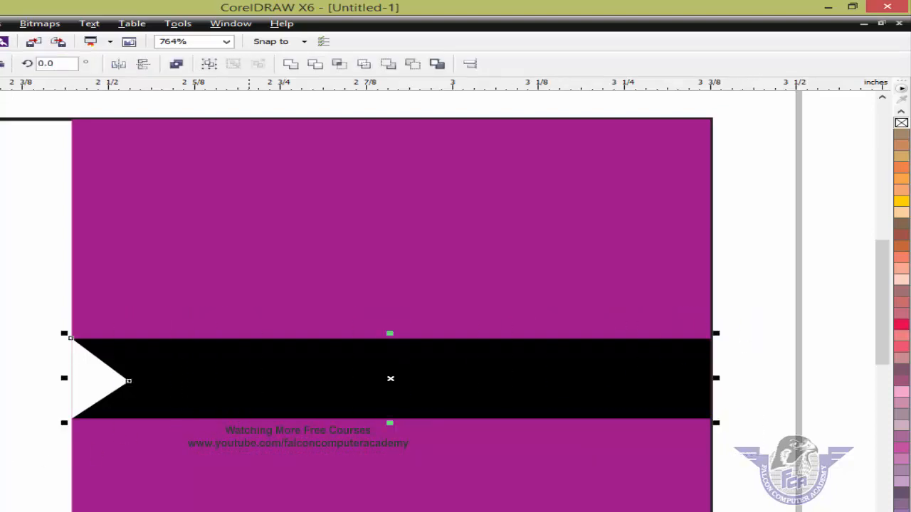
{"action": "key", "text": "ctrl+g"}
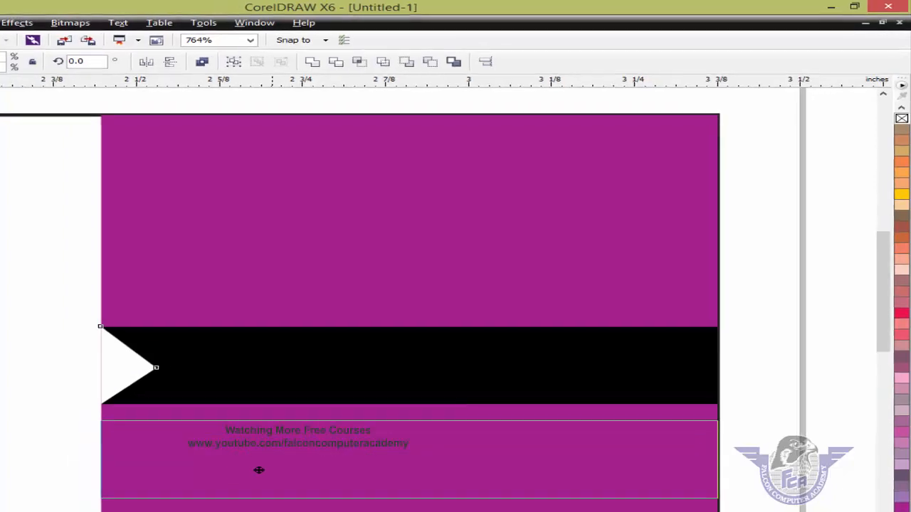
{"action": "left_click_drag", "start_coordinate": [303, 438], "coordinate": [304, 439]}
{"action": "right_click", "coordinate": [304, 439]}
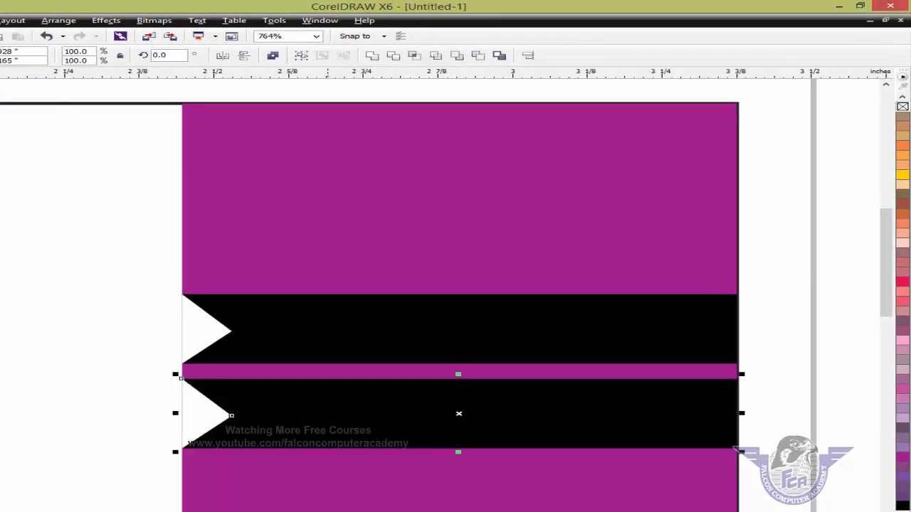
Repeat the strip duplication three more times at the same spacing down the purple panel.
{"action": "key", "text": "F4"}
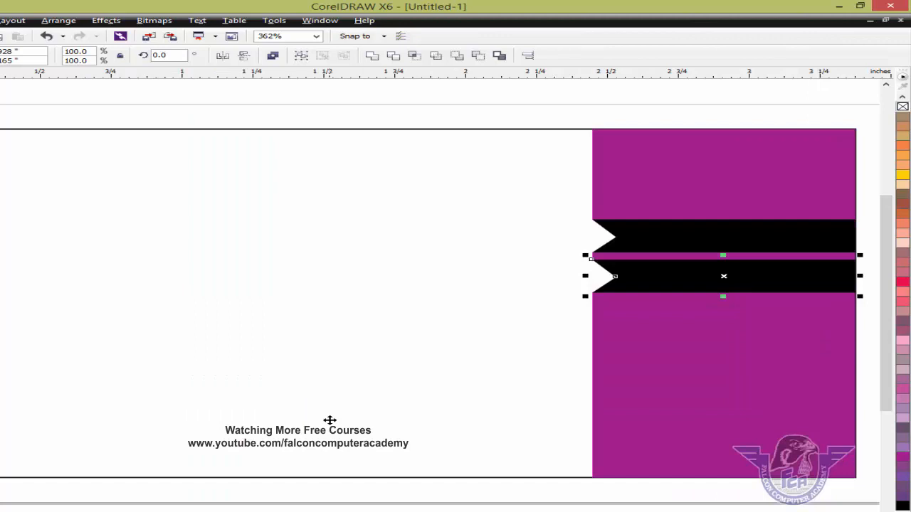
{"action": "key", "text": "ctrl+r"}
{"action": "key", "text": "ctrl+r"}
{"action": "key", "text": "ctrl+r"}
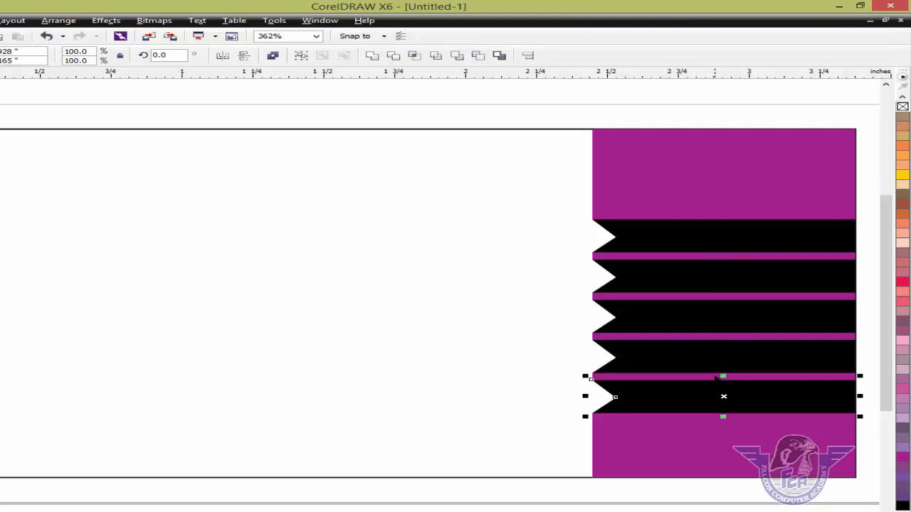
{"action": "left_click", "coordinate": [637, 118]}
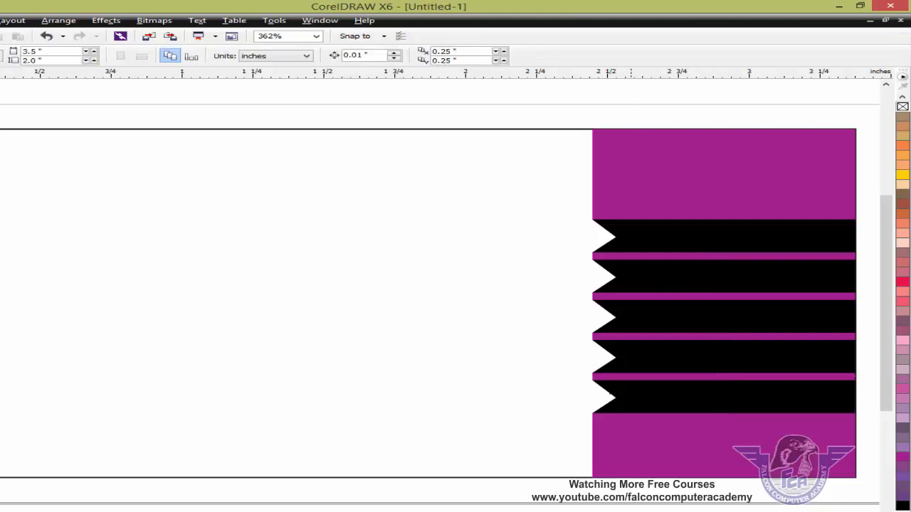
Copy the outer card rectangle as a full-width band about 0.187 inches tall near the card's bottom and fill it purple (C:40 M:100).
{"action": "left_click", "coordinate": [223, 240]}
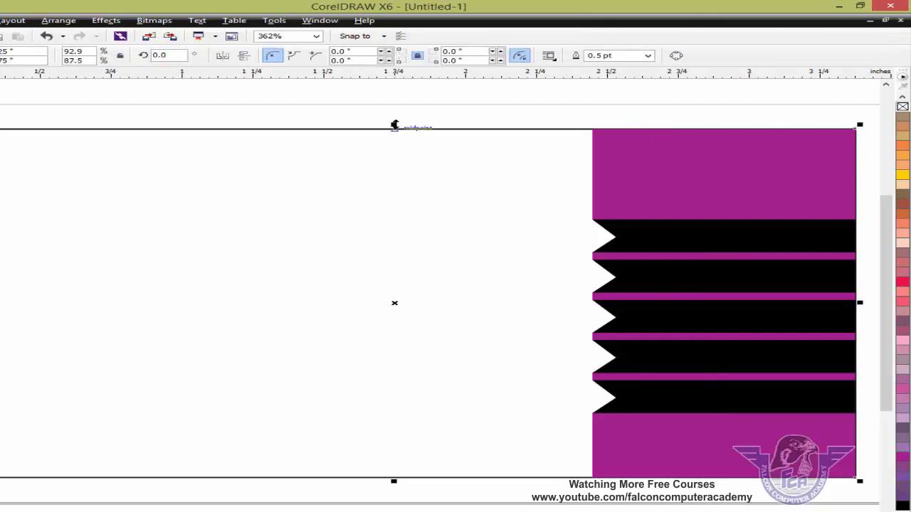
{"action": "left_click_drag", "start_coordinate": [394, 126], "coordinate": [389, 426]}
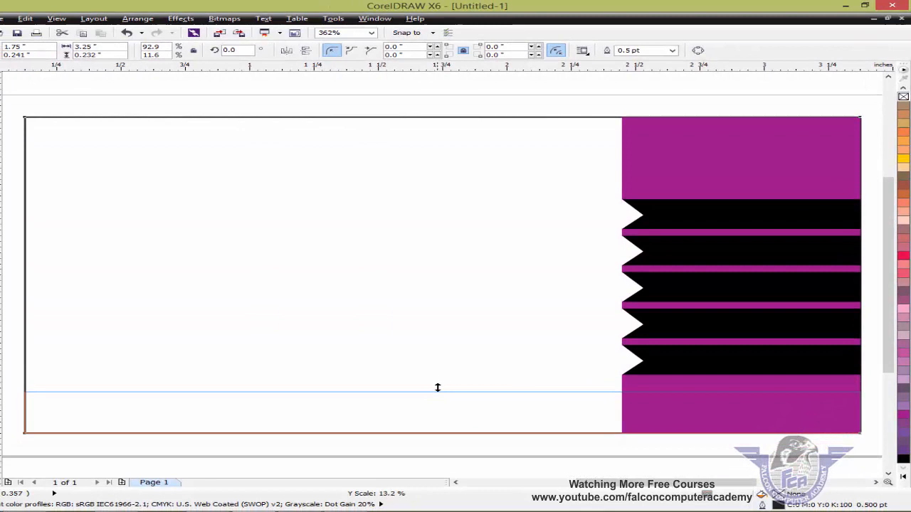
{"action": "left_click_drag", "start_coordinate": [438, 387], "coordinate": [437, 397]}
{"action": "left_click_drag", "start_coordinate": [442, 437], "coordinate": [444, 389]}
{"action": "left_click", "coordinate": [902, 414]}
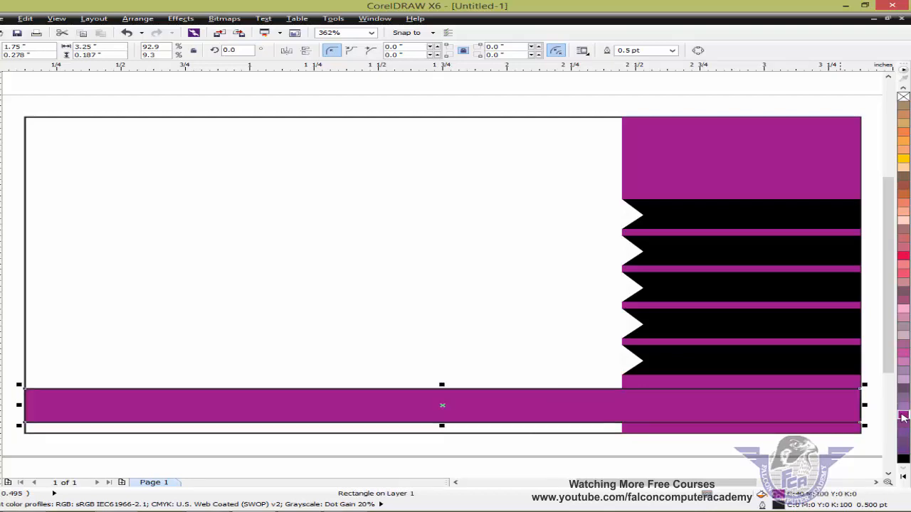
Recolour the bottom band's fill and outline black (C:100 M:100 Y:100 K:100) and send it behind the purple side panel.
{"action": "right_click", "coordinate": [902, 414]}
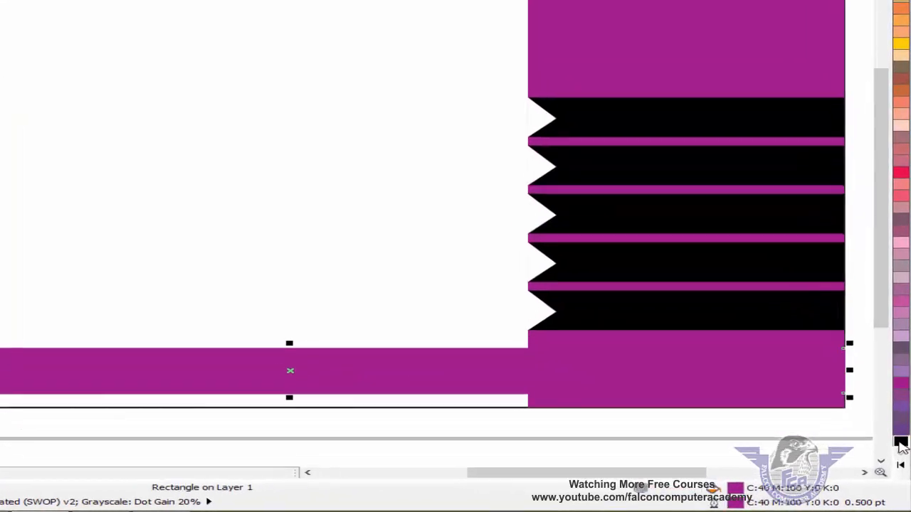
{"action": "left_click", "coordinate": [902, 454]}
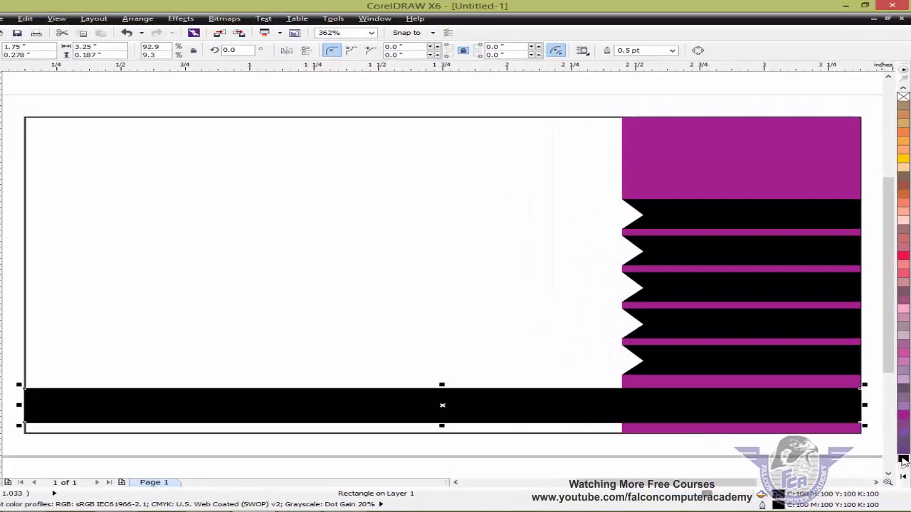
{"action": "key", "text": "shift+Page_Down"}
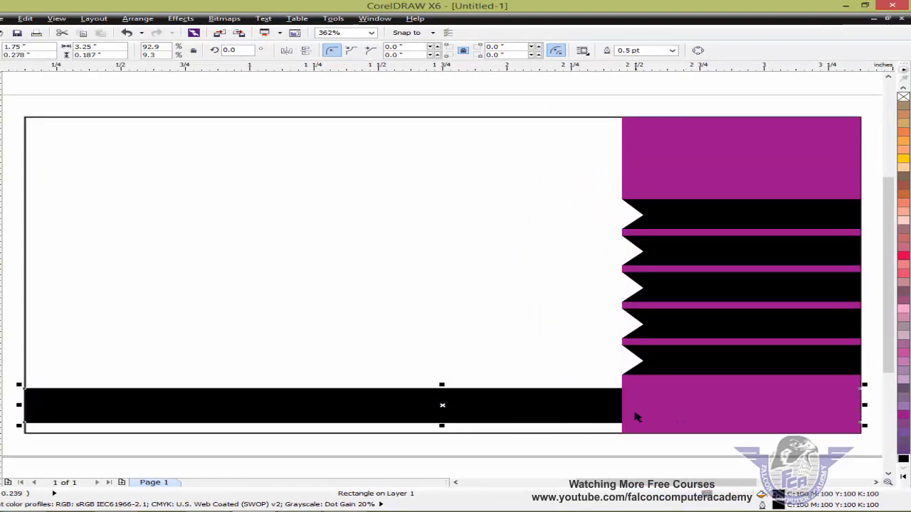
Convert the black band to curves and turn its straight upper edge into a curve segment.
{"action": "key", "text": "ctrl+q"}
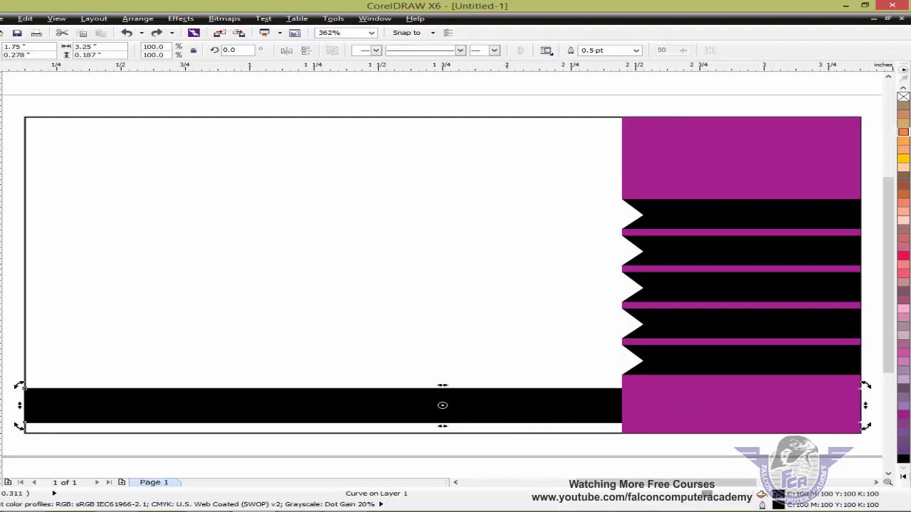
{"action": "key", "text": "F10"}
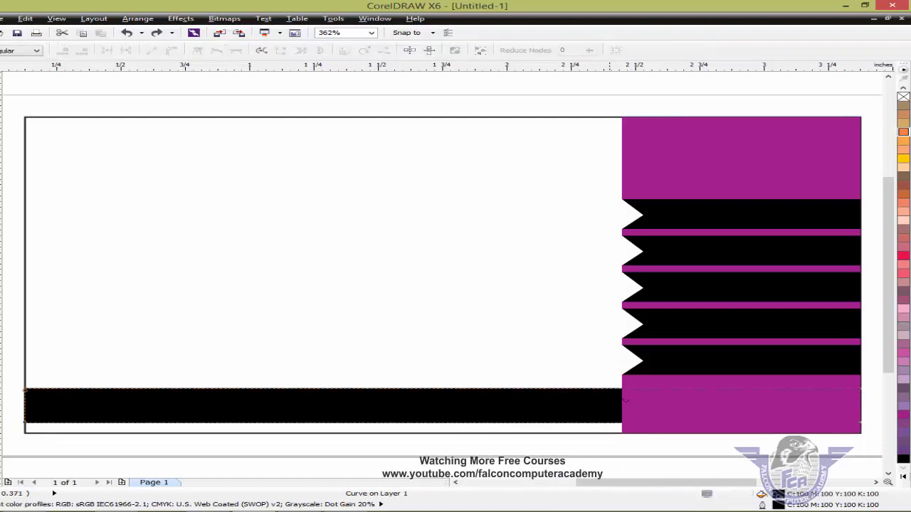
{"action": "right_click", "coordinate": [612, 387]}
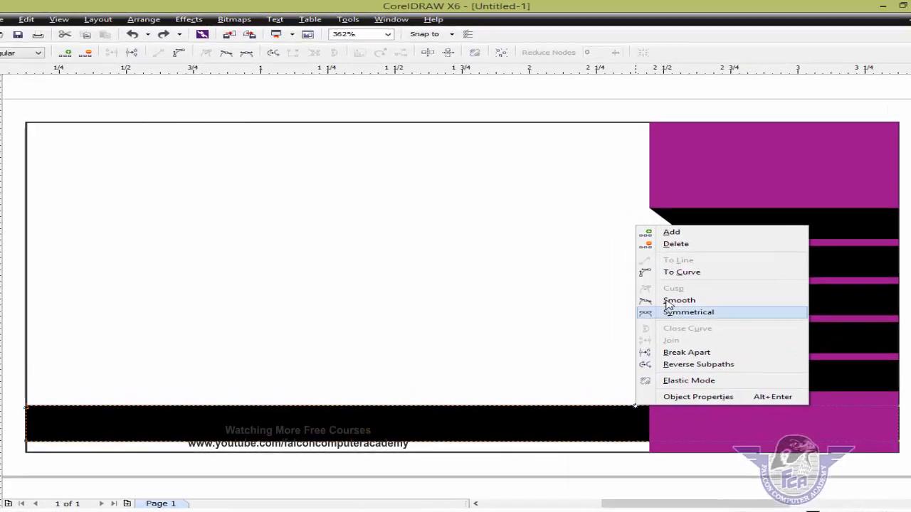
{"action": "left_click", "coordinate": [652, 261]}
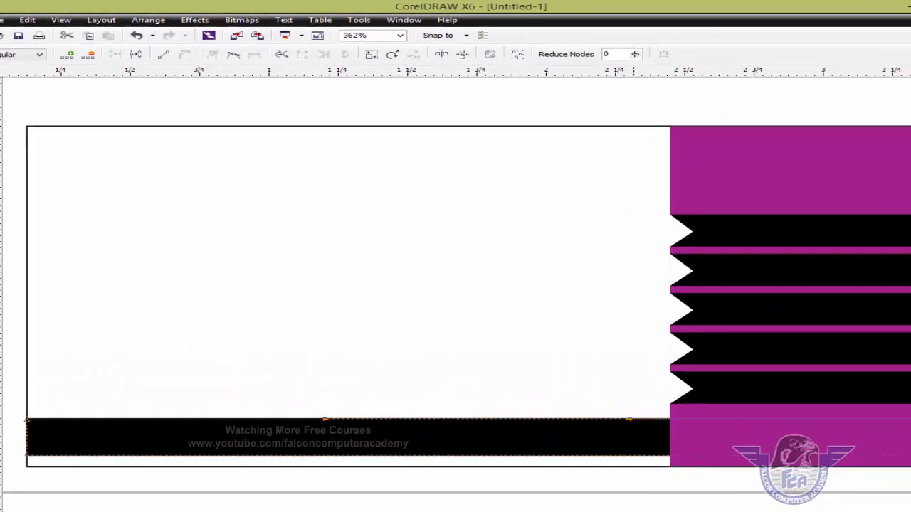
Bend the band's upper edge into a gentle wave, dipping near the card's left and rising toward the purple panel, about 0.264 inches tall overall.
{"action": "left_click_drag", "start_coordinate": [600, 399], "coordinate": [597, 370]}
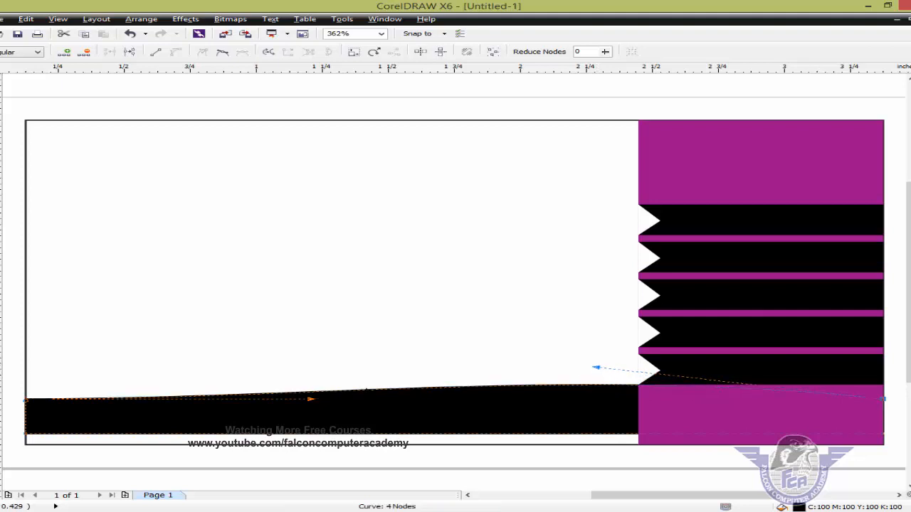
{"action": "left_click_drag", "start_coordinate": [311, 400], "coordinate": [305, 438]}
{"action": "left_click_drag", "start_coordinate": [598, 369], "coordinate": [583, 353]}
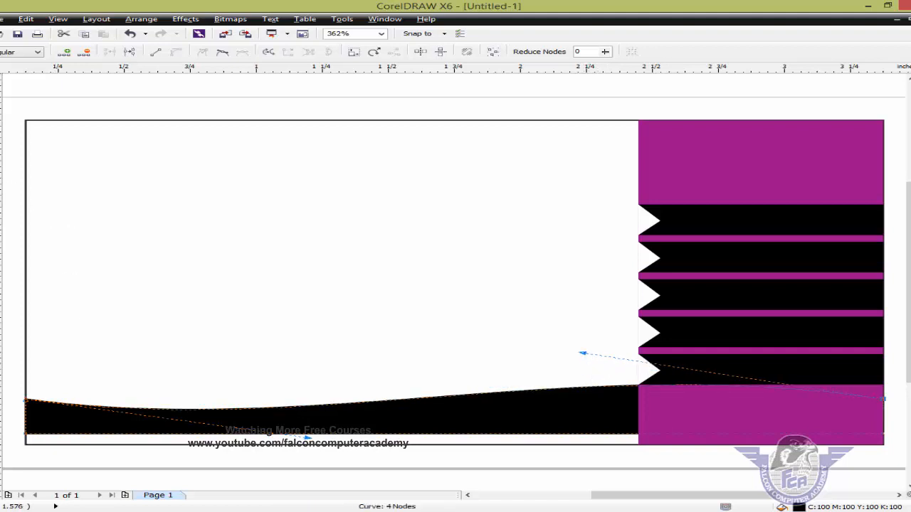
{"action": "key", "text": "space"}
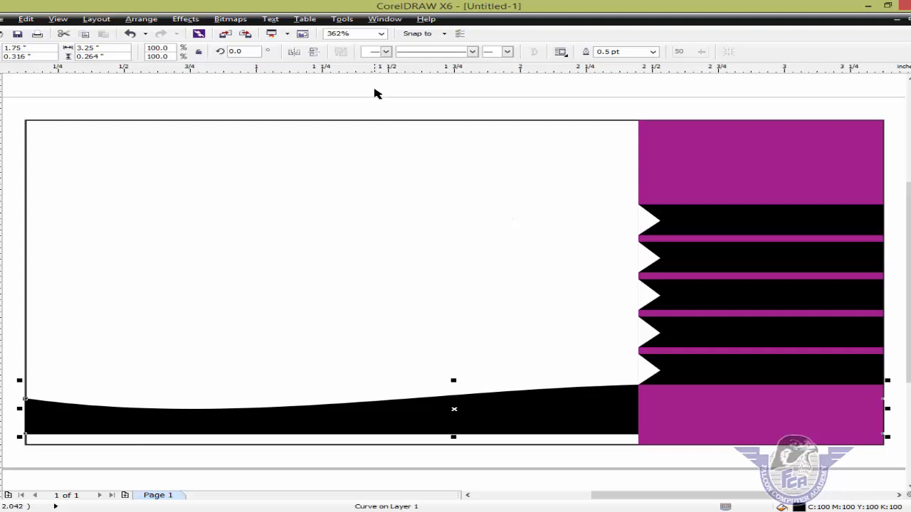
{"action": "scroll", "coordinate": [376, 93], "scroll_direction": "down", "scroll_amount": 1}
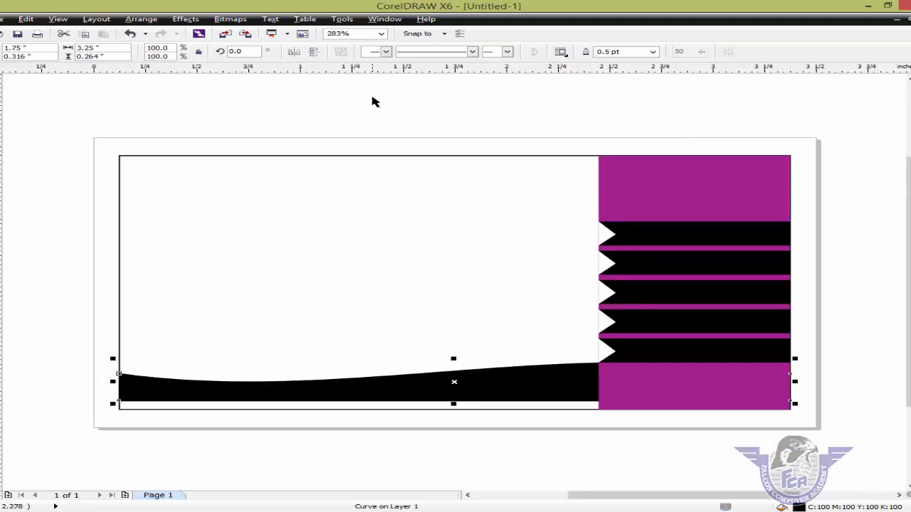